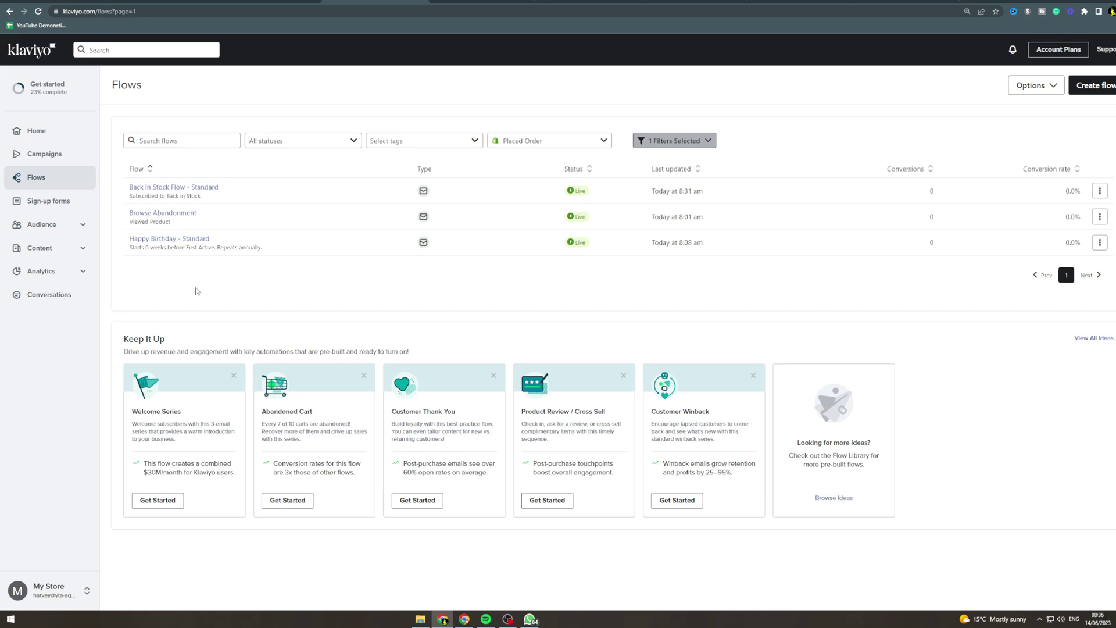
Start the Customer Thank You flow from its idea card, adding it as a draft.
{"action": "left_click", "coordinate": [416, 500]}
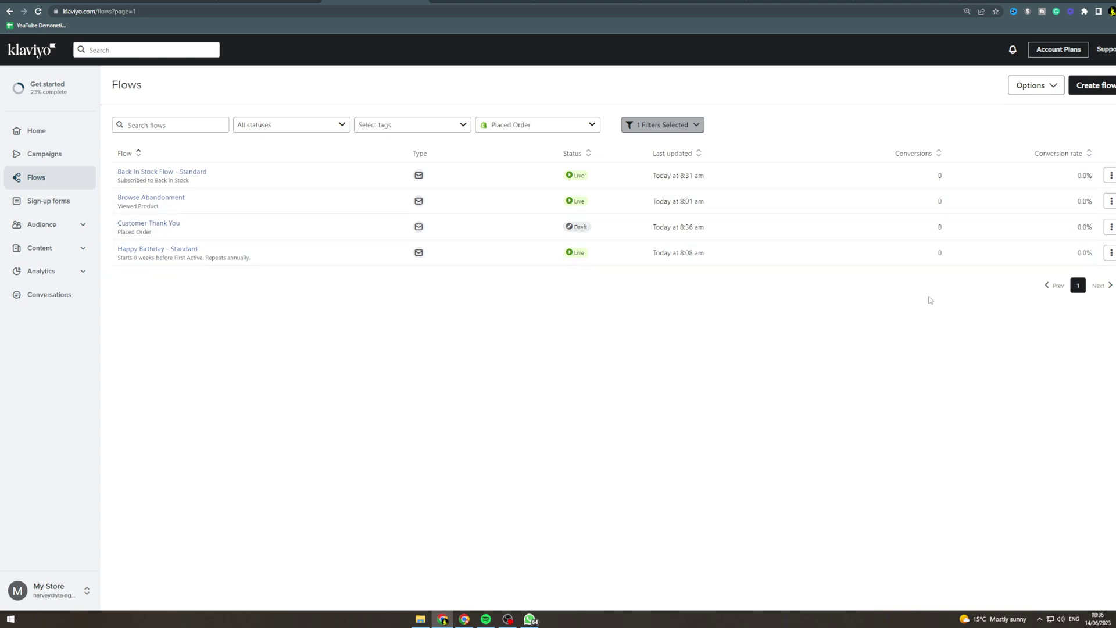
Search the new-flow template library for 'thank you', then return to the Flows list.
{"action": "left_click", "coordinate": [1092, 86]}
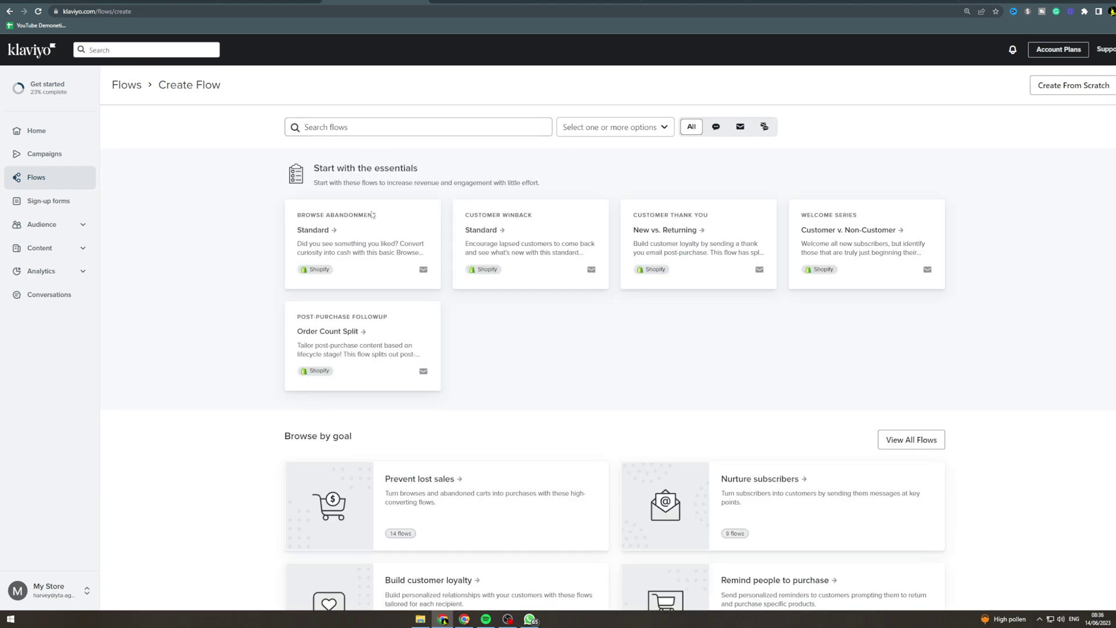
{"action": "left_click", "coordinate": [362, 129]}
{"action": "type", "text": "thank you"}
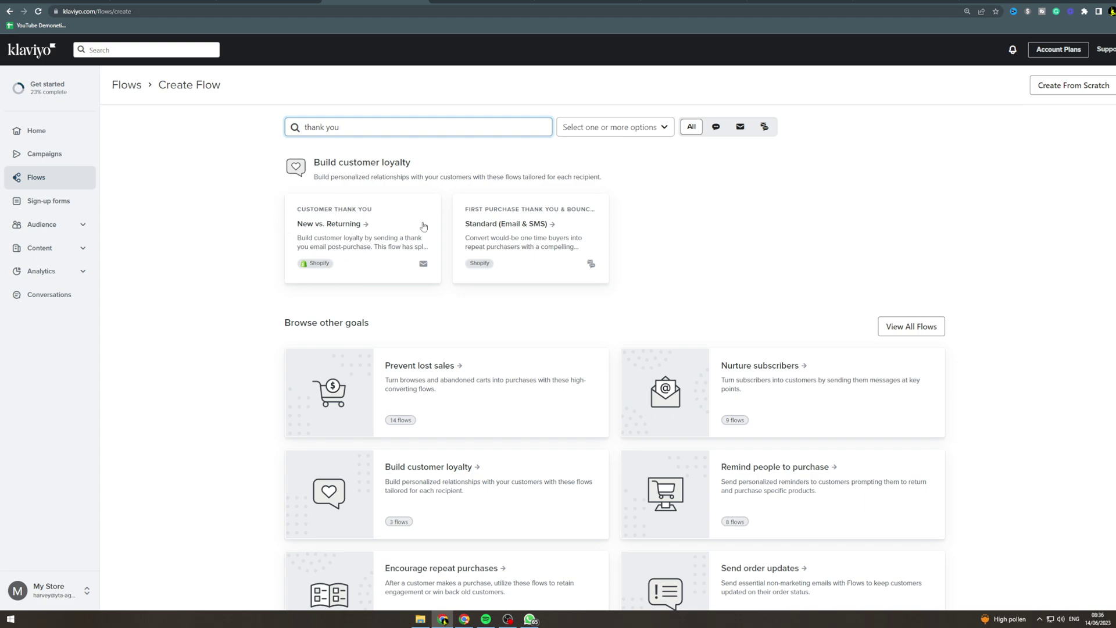
{"action": "left_click", "coordinate": [50, 182]}
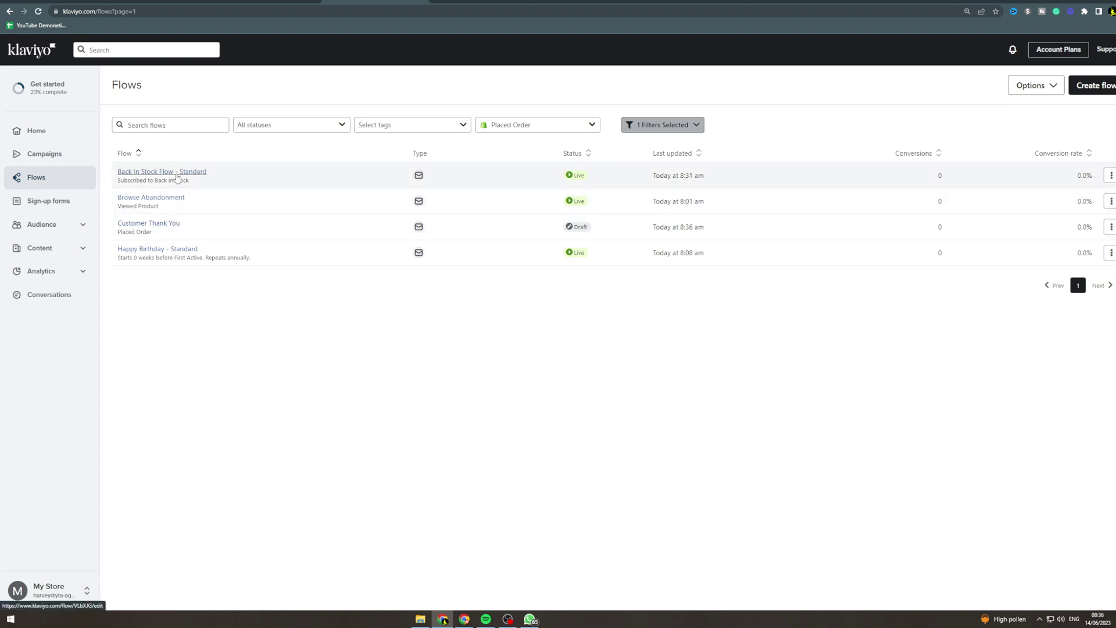
Open the draft Customer Thank You flow to see its Placed Order trigger.
{"action": "left_click", "coordinate": [164, 225]}
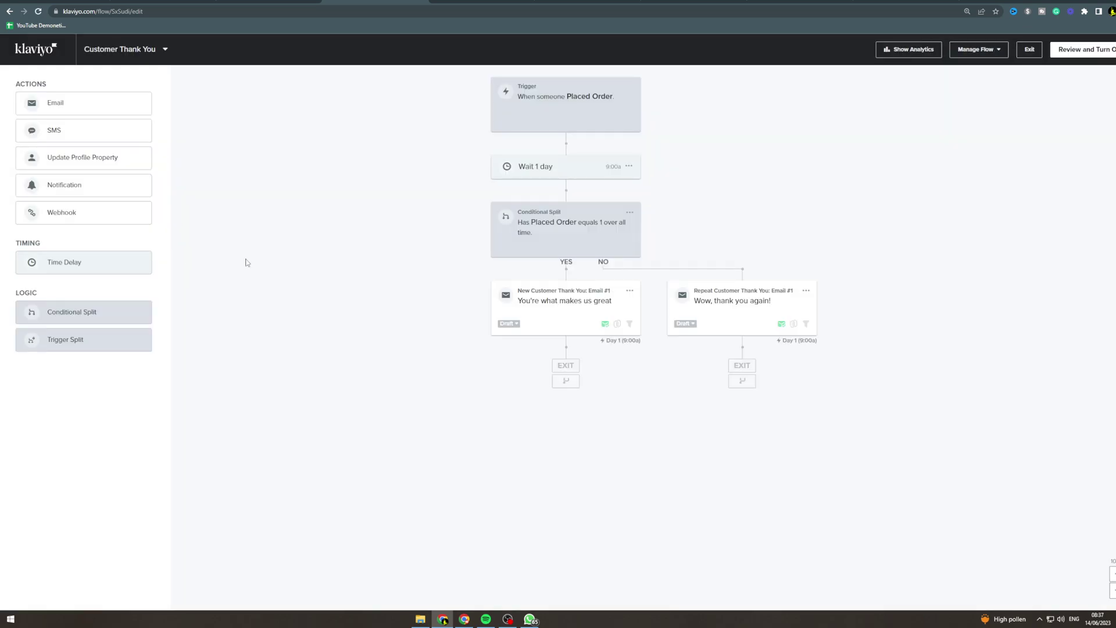
{"action": "left_click", "coordinate": [578, 109]}
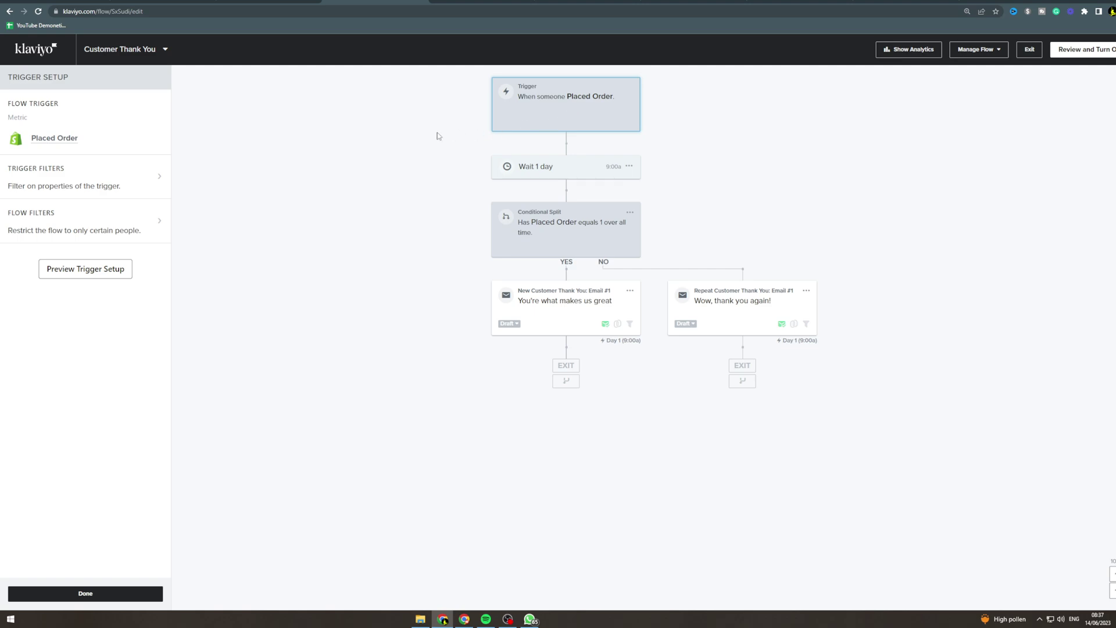
{"action": "left_click", "coordinate": [567, 173]}
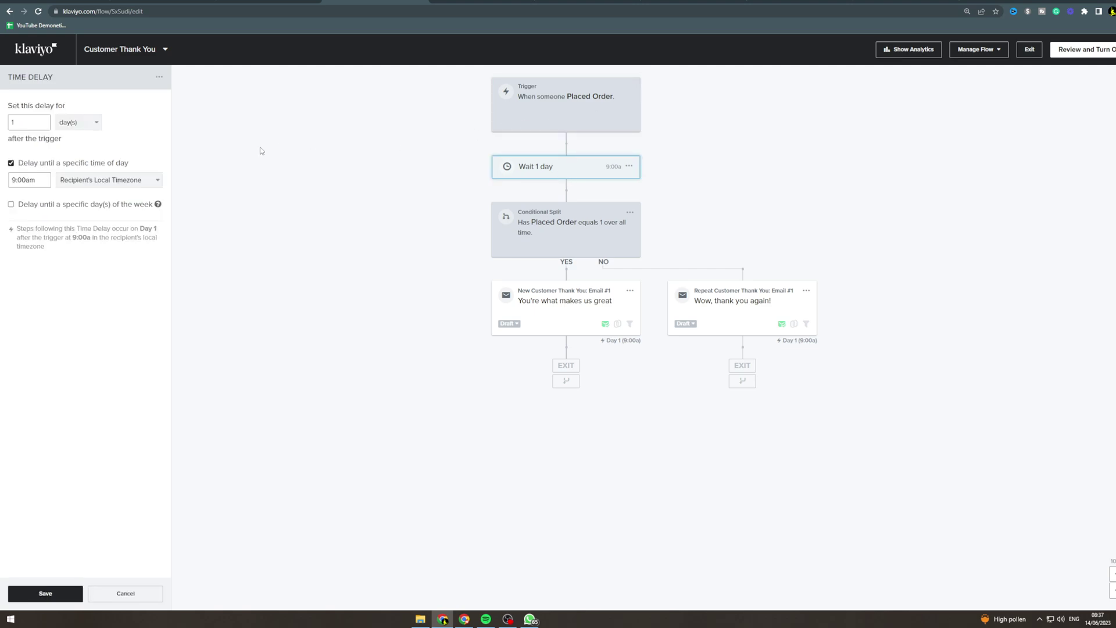
{"action": "left_click", "coordinate": [29, 122]}
{"action": "left_click", "coordinate": [198, 117]}
{"action": "left_click", "coordinate": [11, 163]}
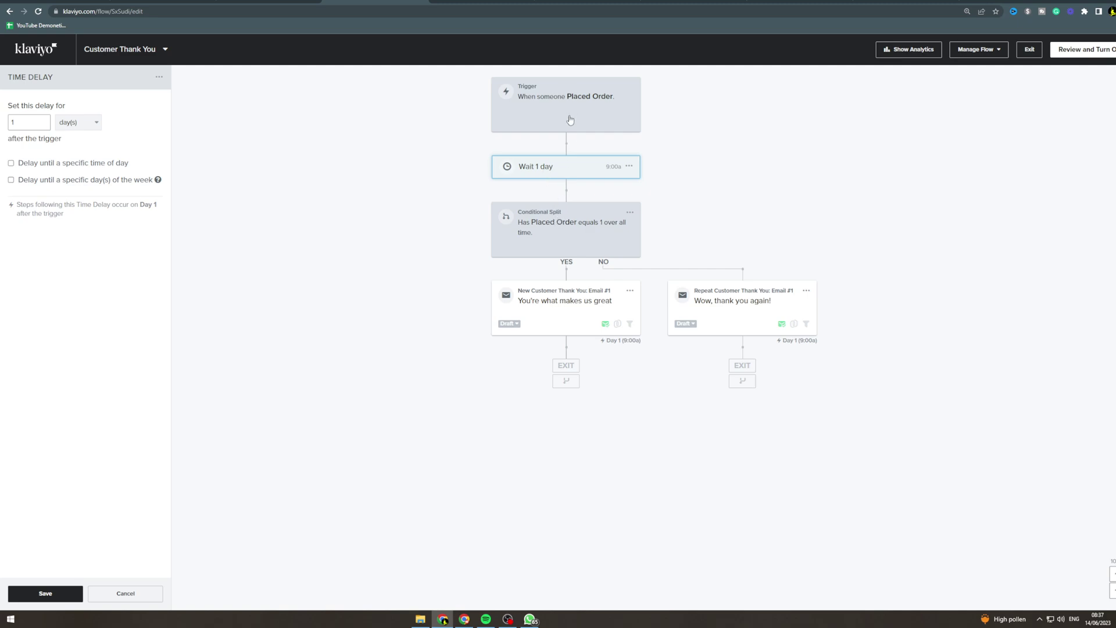
{"action": "left_click", "coordinate": [600, 87]}
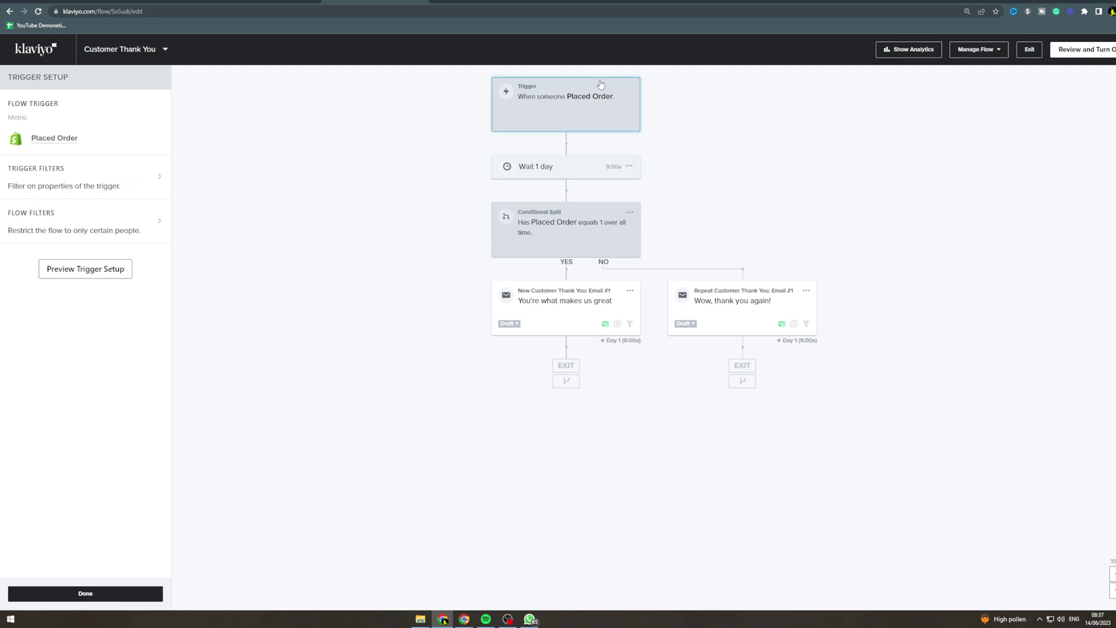
{"action": "left_click", "coordinate": [555, 170]}
Inspect the split's Placed Order condition and the New Customer Thank You email's details and actions menu.
{"action": "left_click", "coordinate": [549, 237]}
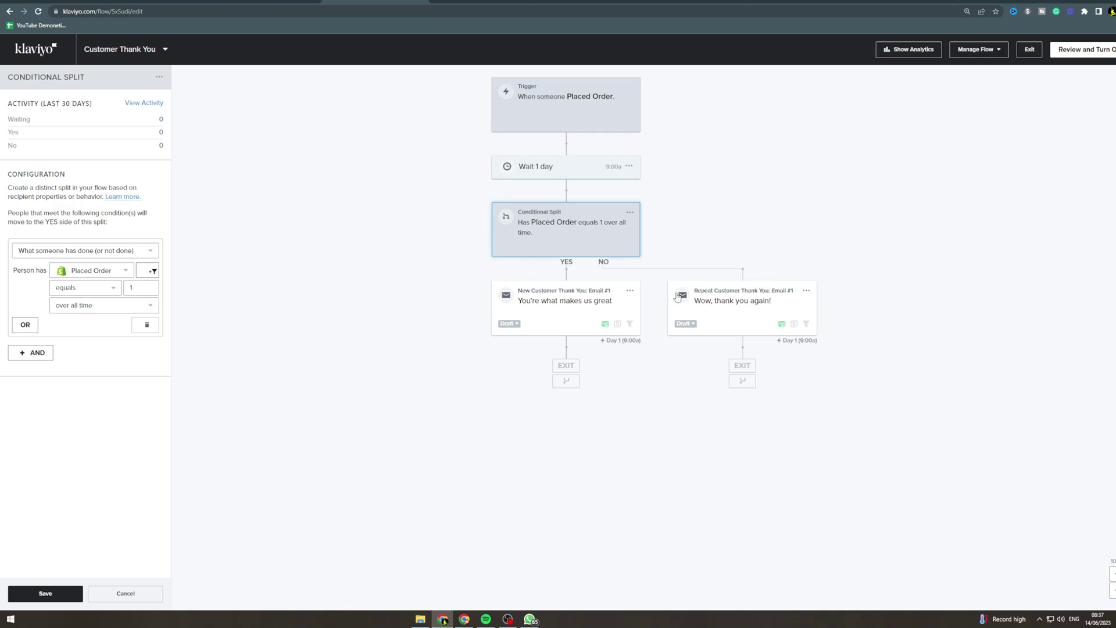
{"action": "left_click", "coordinate": [555, 306]}
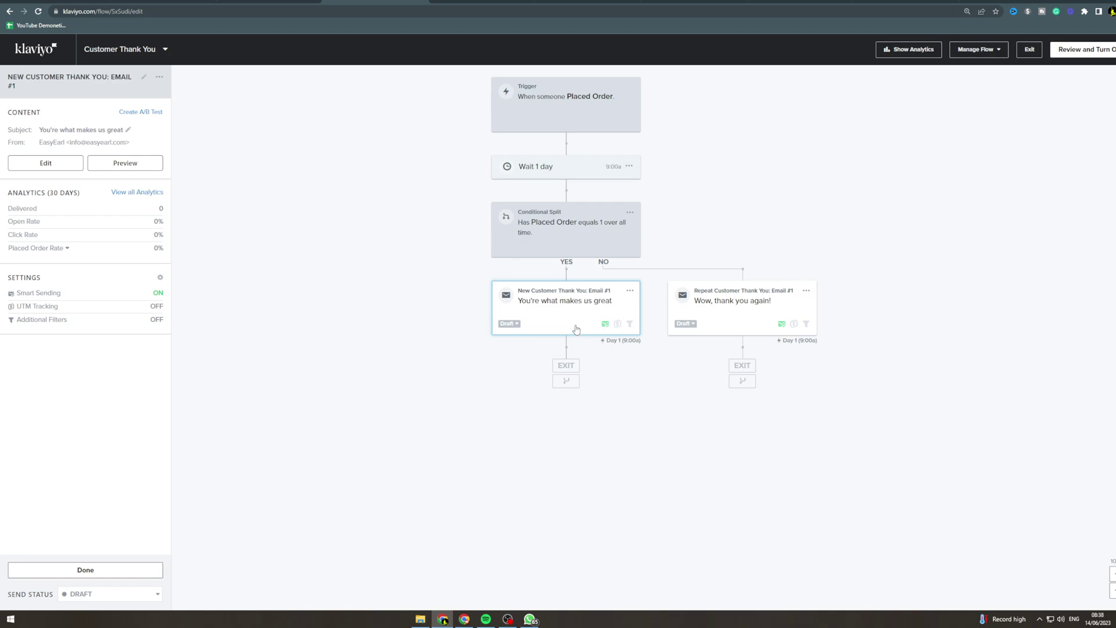
{"action": "left_click", "coordinate": [631, 291]}
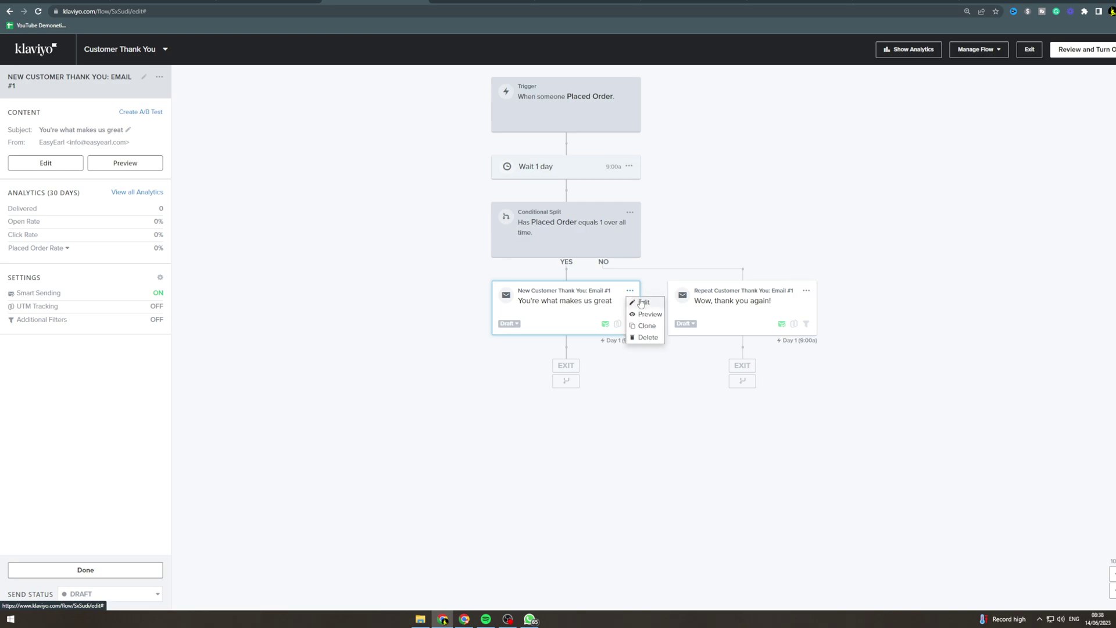
{"action": "left_click", "coordinate": [643, 302]}
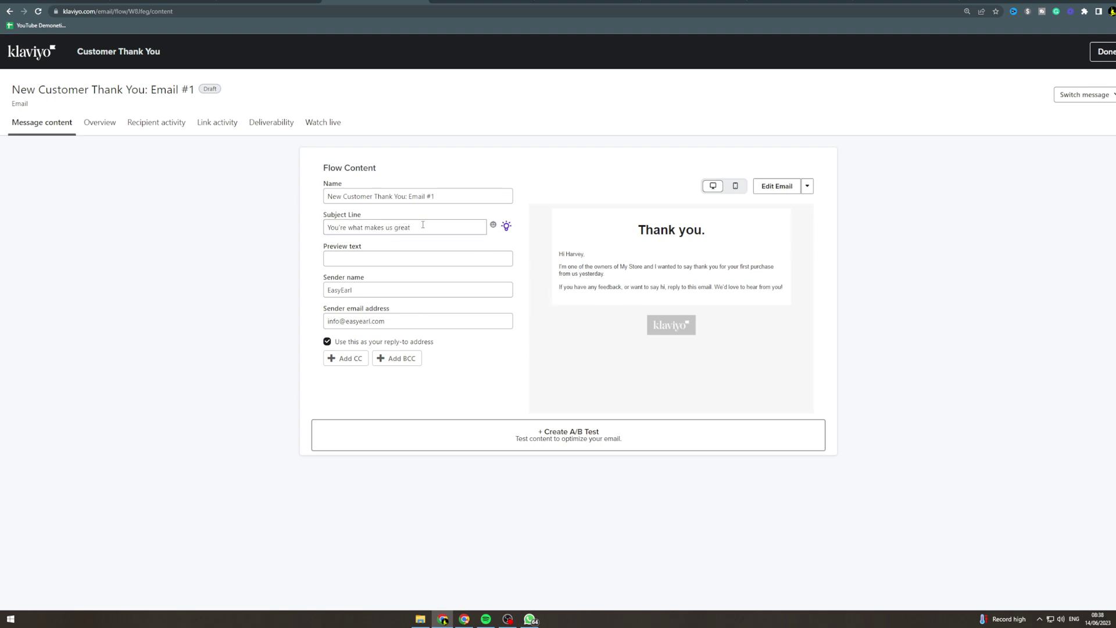
{"action": "left_click_drag", "start_coordinate": [411, 227], "coordinate": [329, 225]}
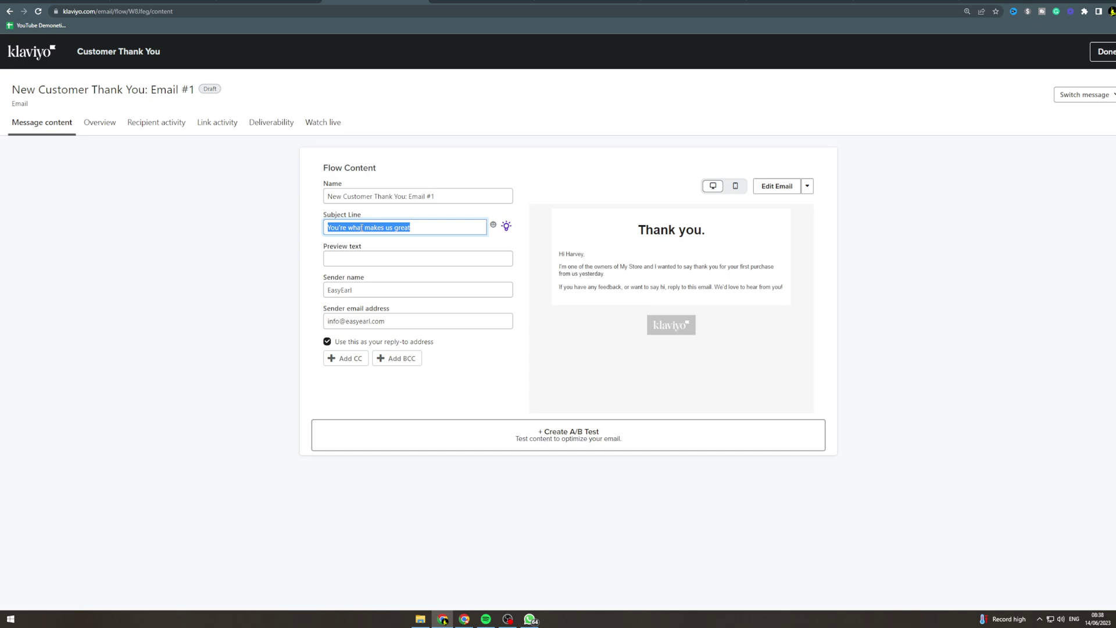
{"action": "left_click", "coordinate": [367, 262]}
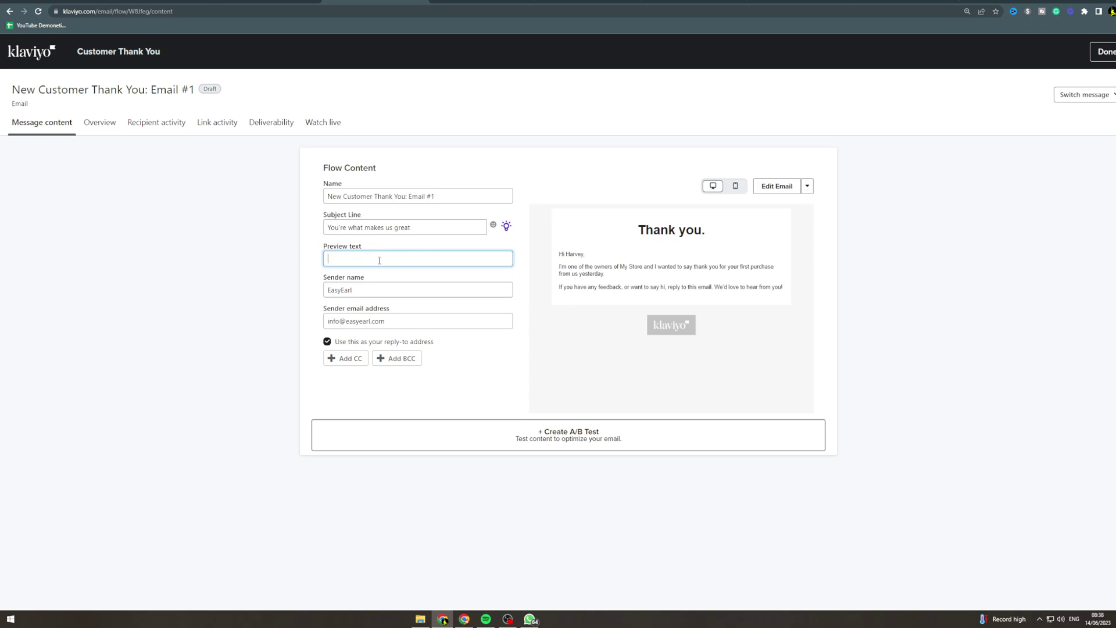
{"action": "left_click", "coordinate": [408, 196]}
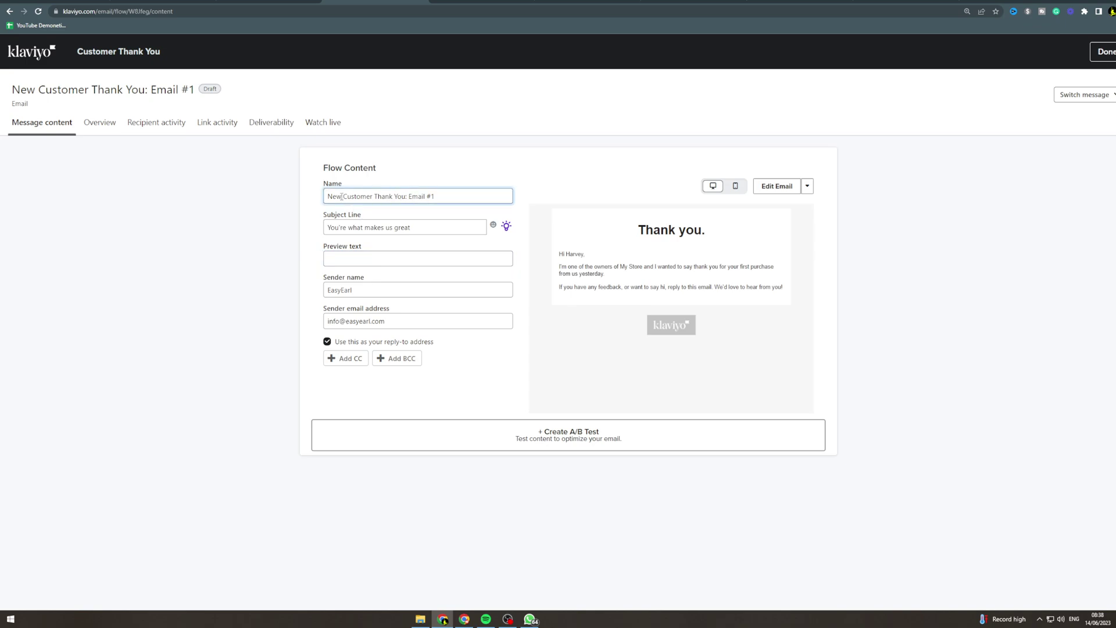
{"action": "left_click_drag", "start_coordinate": [344, 196], "coordinate": [436, 196]}
{"action": "left_click", "coordinate": [504, 233]}
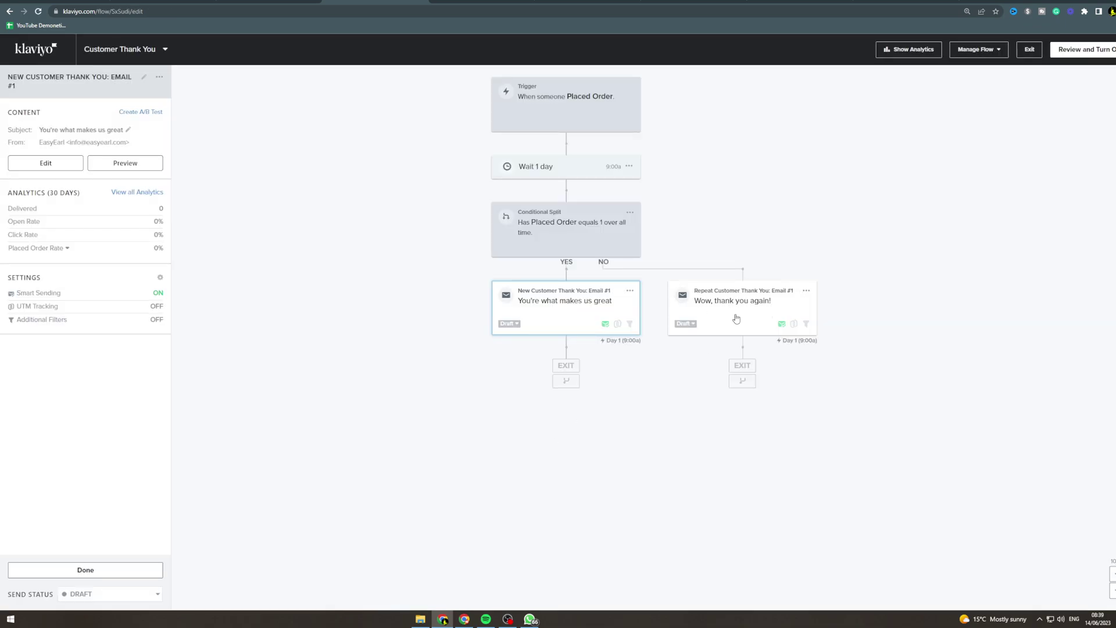
Try switching the New Customer Thank You email's status from Draft to Live.
{"action": "right_click", "coordinate": [732, 324]}
{"action": "left_click", "coordinate": [748, 254]}
{"action": "left_click", "coordinate": [510, 324]}
{"action": "left_click", "coordinate": [519, 358]}
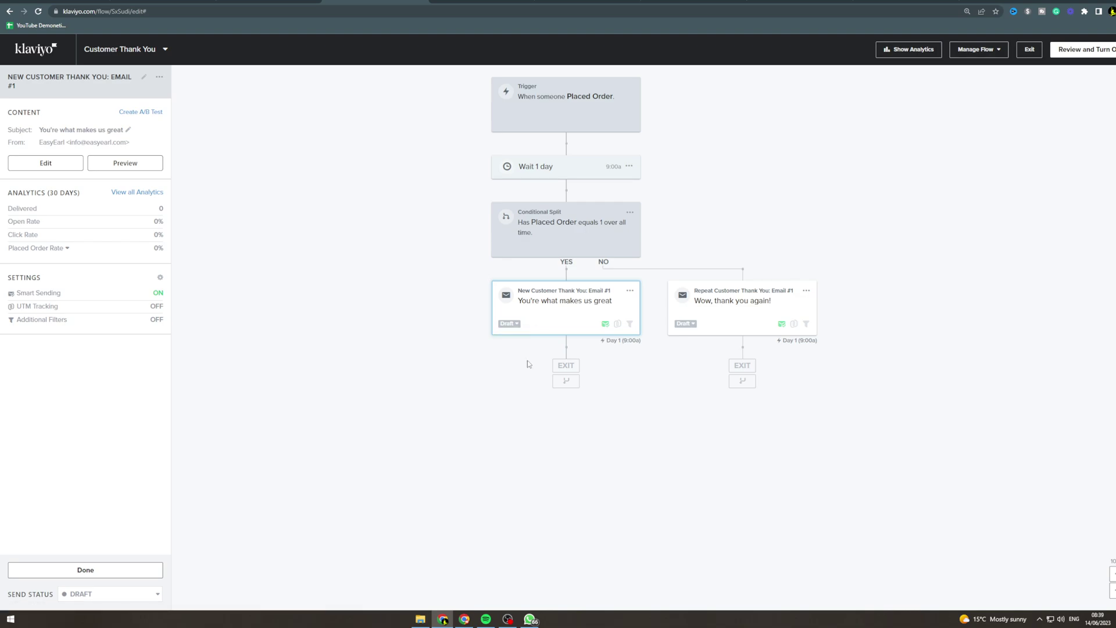